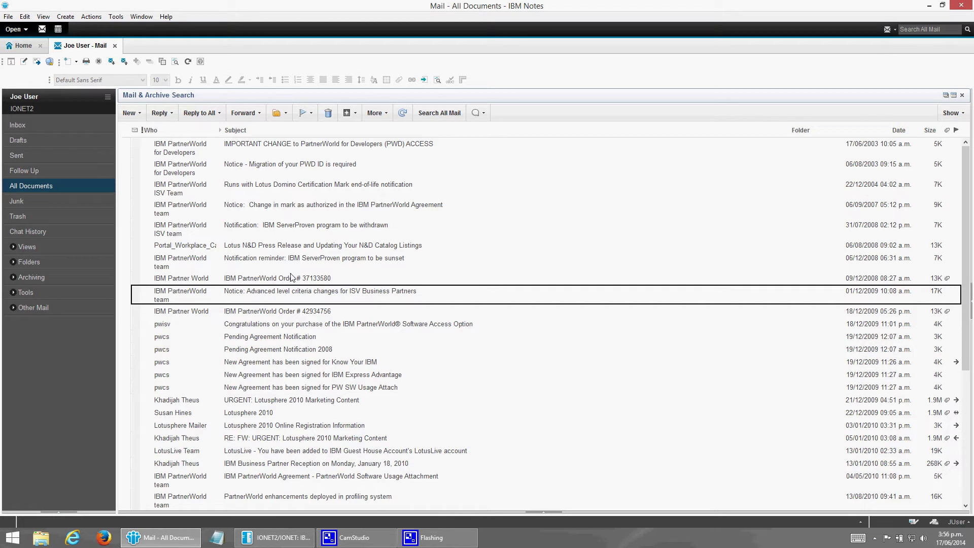
Step: Launch the FT Search Manager from the applications list and dismiss its initial search form
{"action": "left_click", "coordinate": [270, 246]}
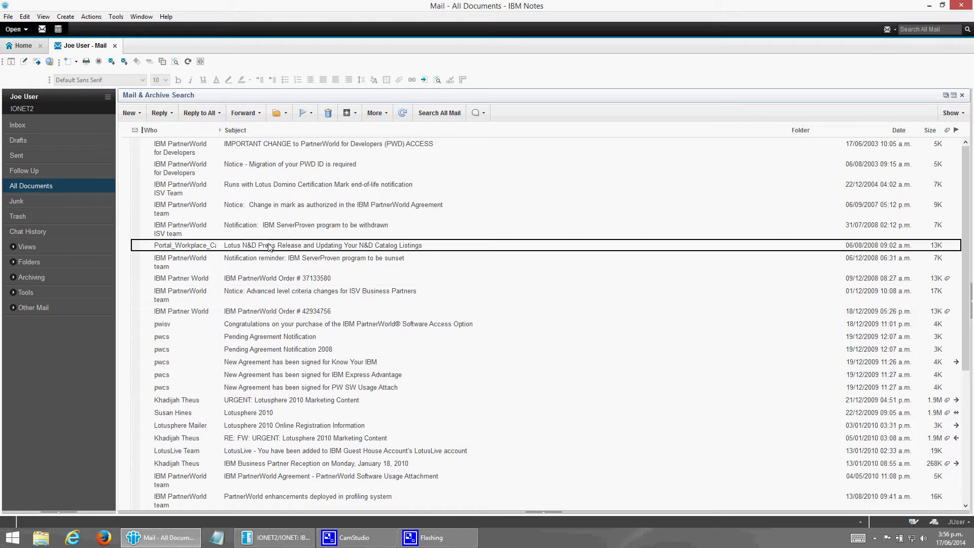
{"action": "left_click", "coordinate": [17, 29]}
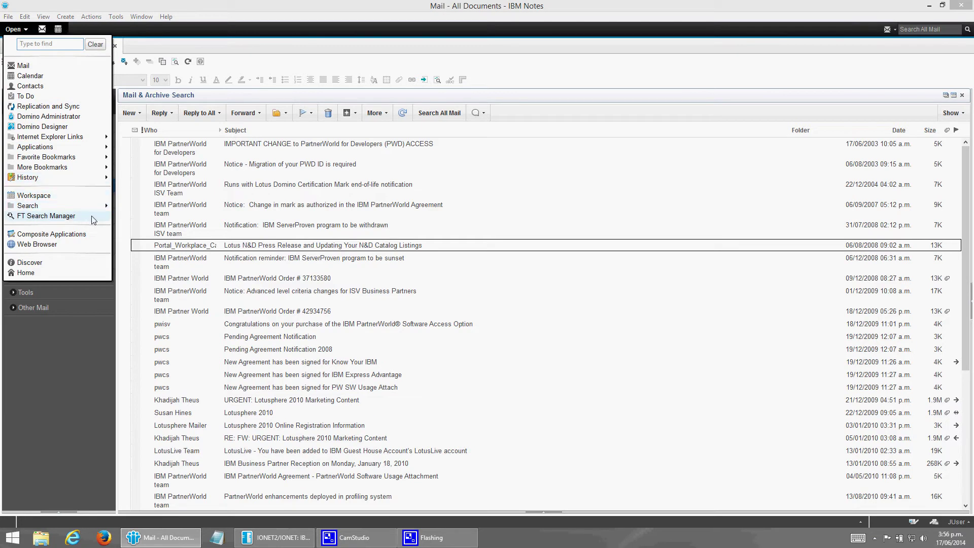
{"action": "left_click", "coordinate": [92, 216]}
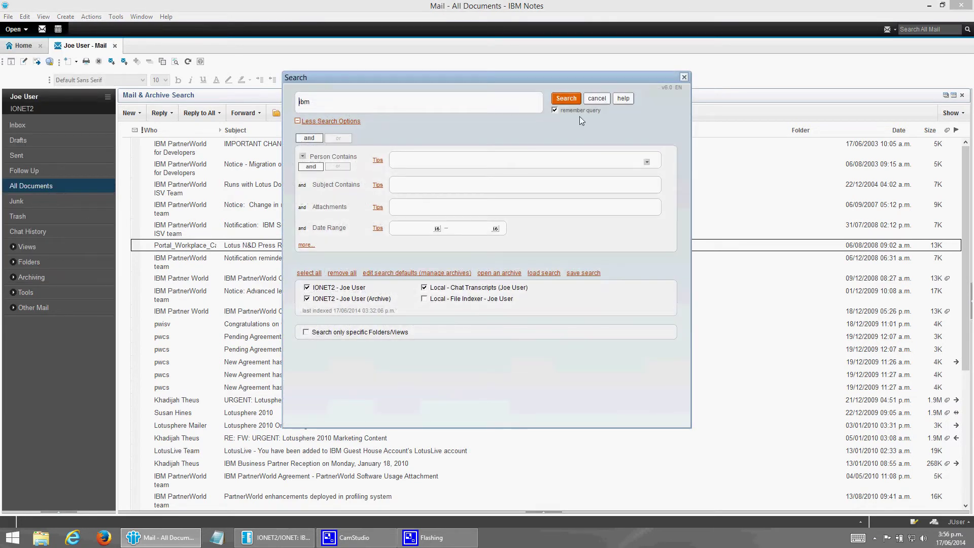
{"action": "left_click", "coordinate": [596, 99]}
{"action": "left_click", "coordinate": [596, 99]}
Step: Switch the Search Manager scope to IONET mail for the 'ibm' query and collapse the query area
{"action": "left_click", "coordinate": [426, 117]}
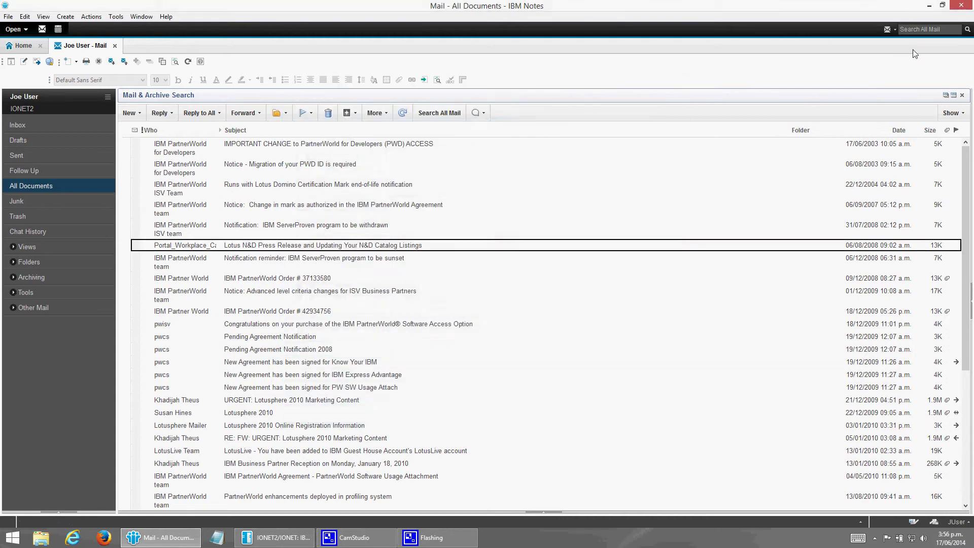
{"action": "left_click", "coordinate": [894, 29]}
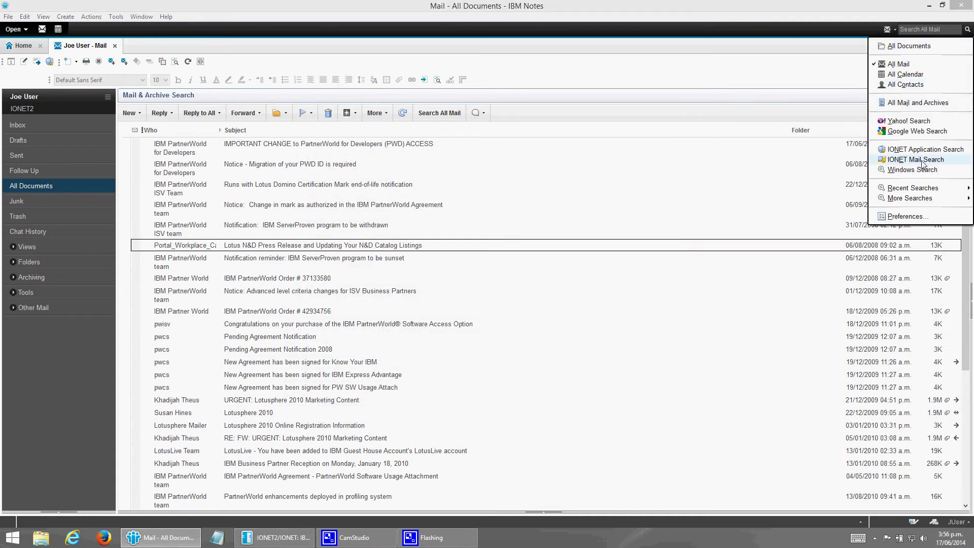
{"action": "left_click", "coordinate": [921, 164]}
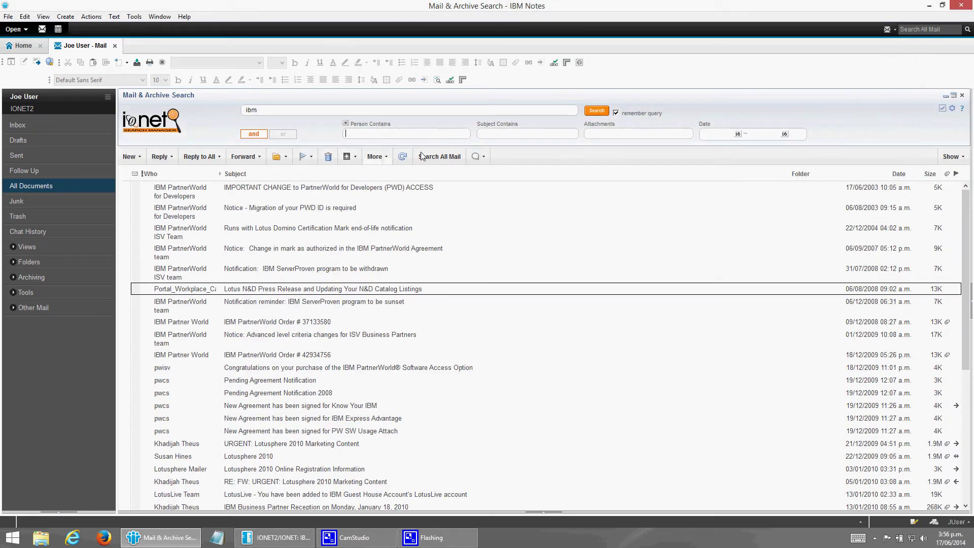
{"action": "left_click", "coordinate": [946, 96]}
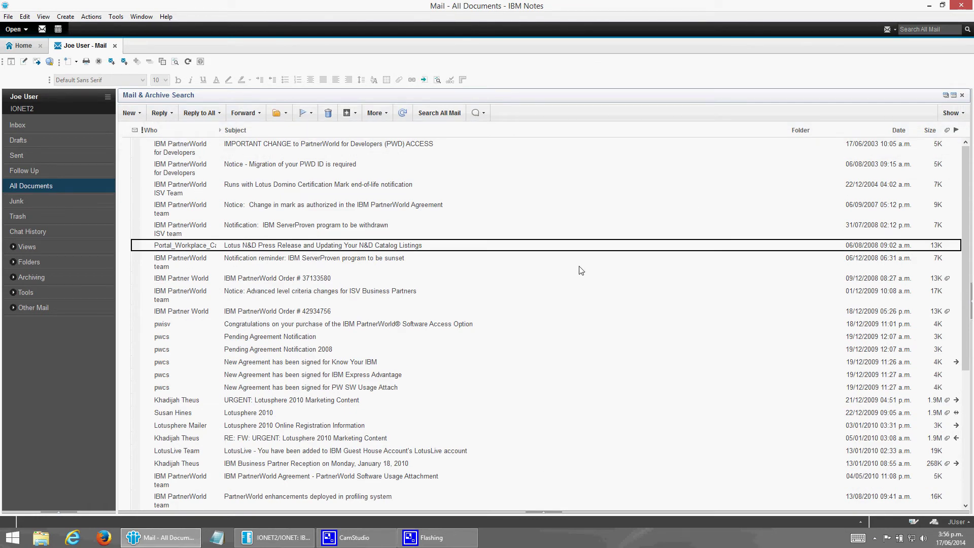
{"action": "left_click", "coordinate": [525, 267]}
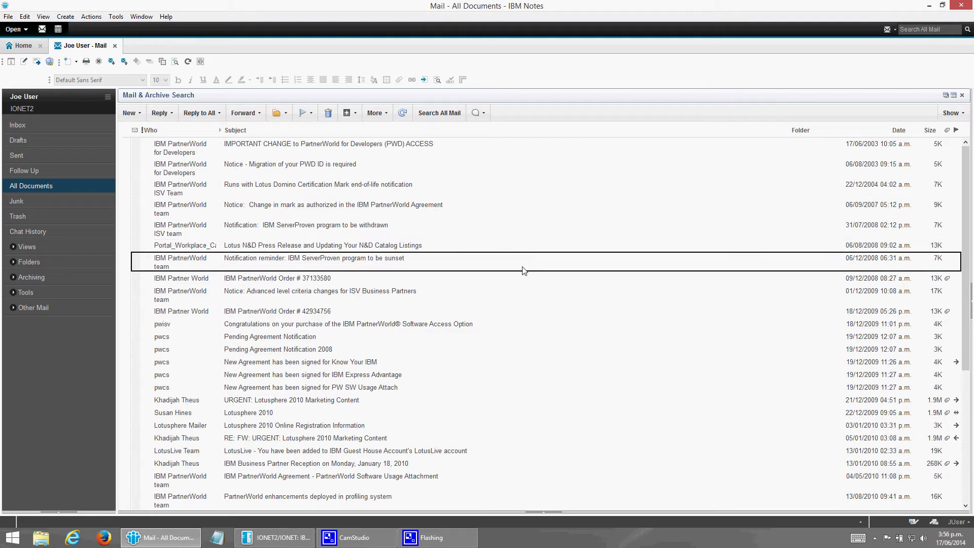
Step: Start Search All Mail with 'ibm', reviewing and cancelling the Person Filter and Search Options dialogs
{"action": "left_click", "coordinate": [439, 113]}
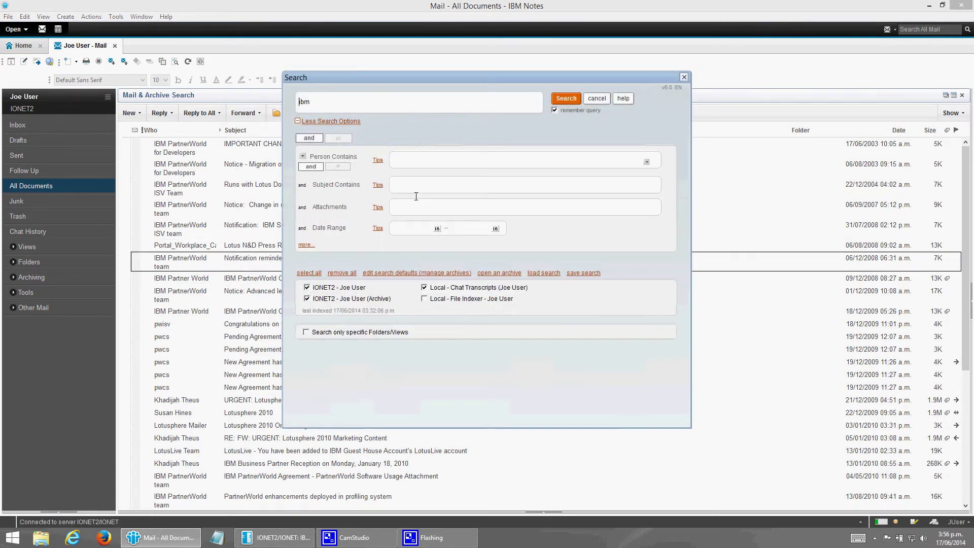
{"action": "left_click", "coordinate": [302, 156]}
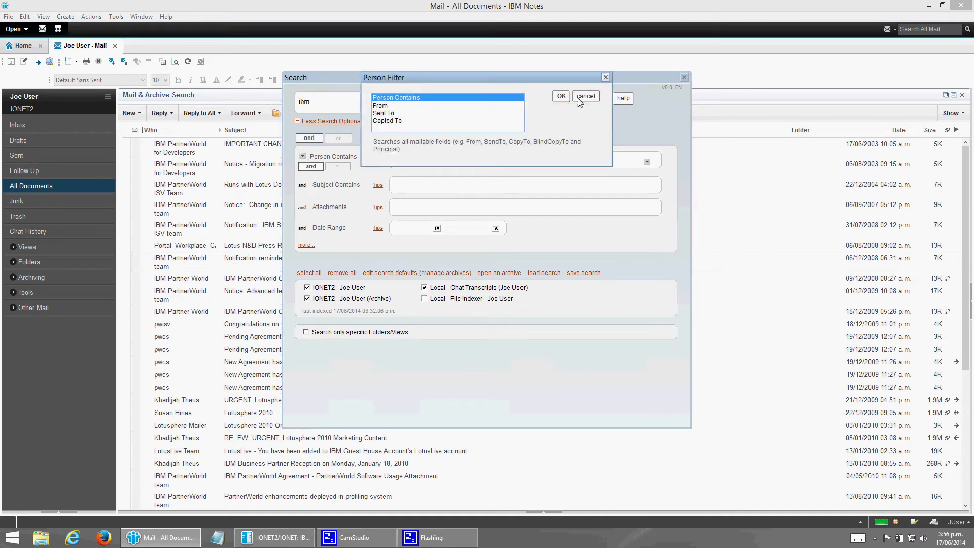
{"action": "left_click", "coordinate": [584, 98]}
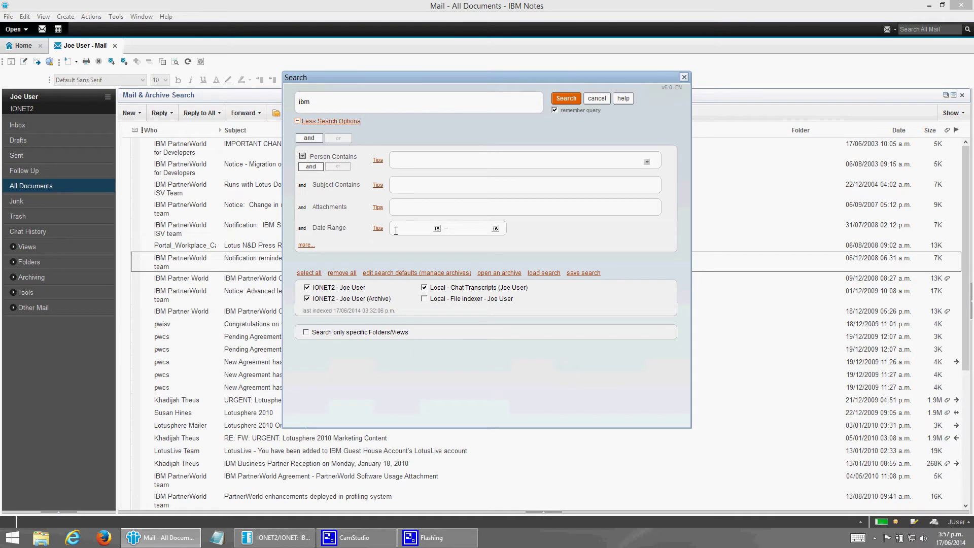
{"action": "left_click", "coordinate": [314, 244]}
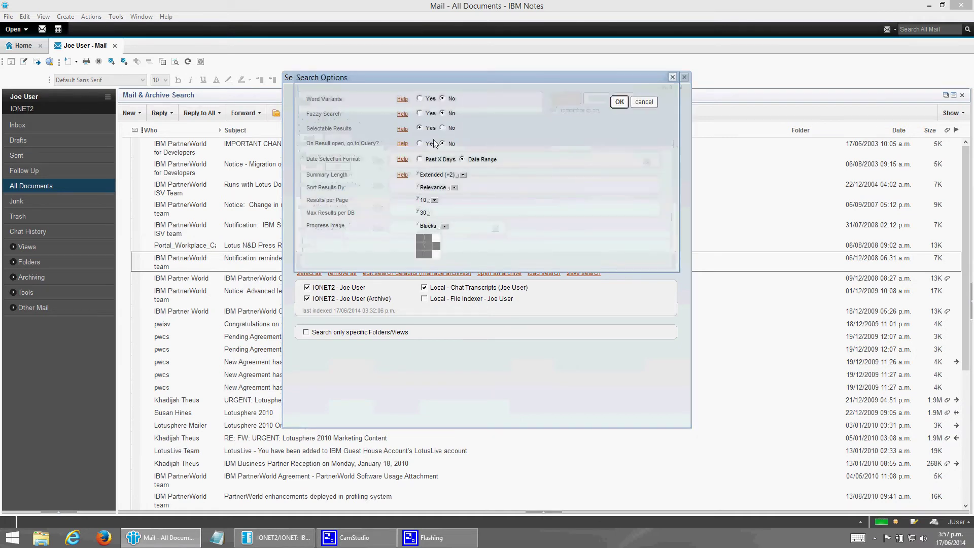
{"action": "left_click", "coordinate": [643, 104]}
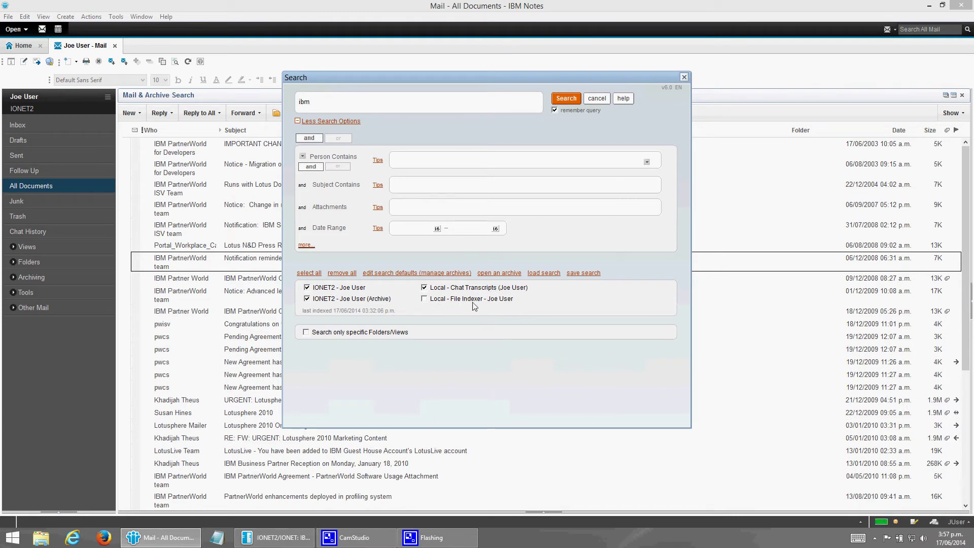
{"action": "left_click", "coordinate": [371, 333]}
Step: Run the 'ibm' search and briefly reveal the refine filters on the results tab
{"action": "left_click", "coordinate": [566, 101]}
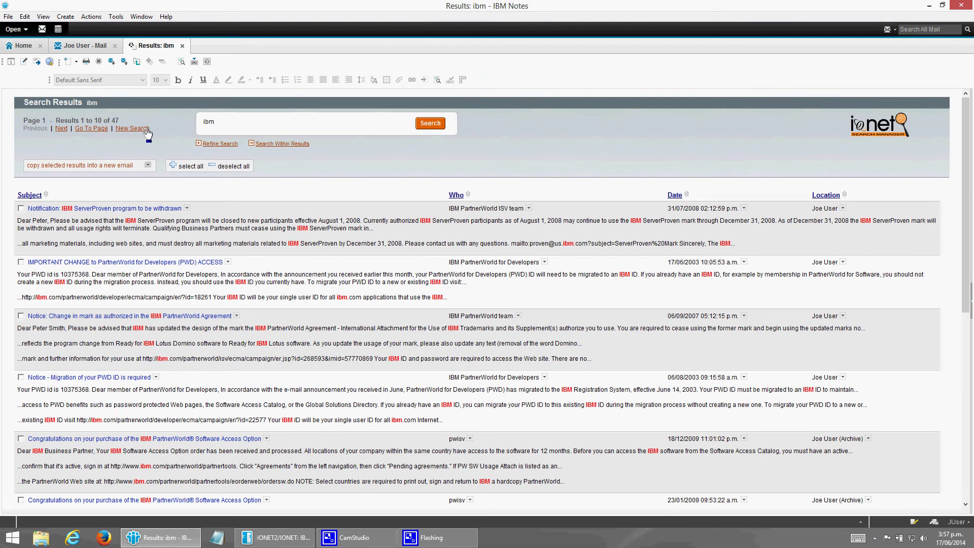
{"action": "left_click", "coordinate": [218, 144]}
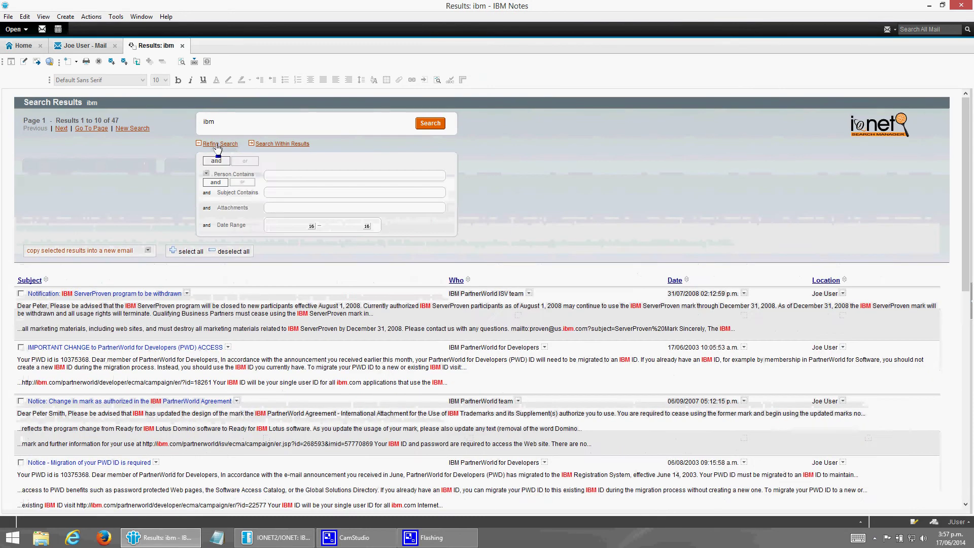
{"action": "left_click", "coordinate": [218, 144]}
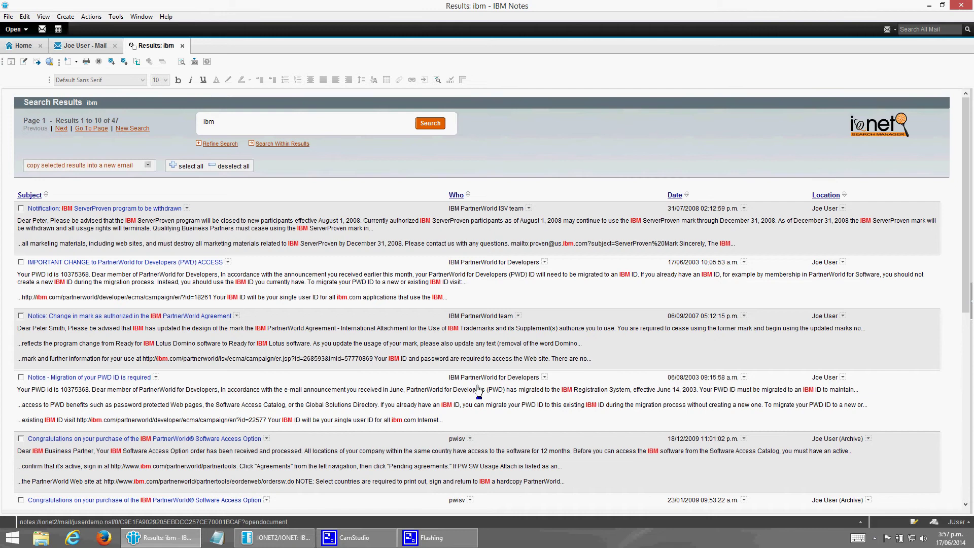
Step: Refine pwisv's result by address to the us.ibm.com domain, leaving 22 results
{"action": "left_click", "coordinate": [469, 439]}
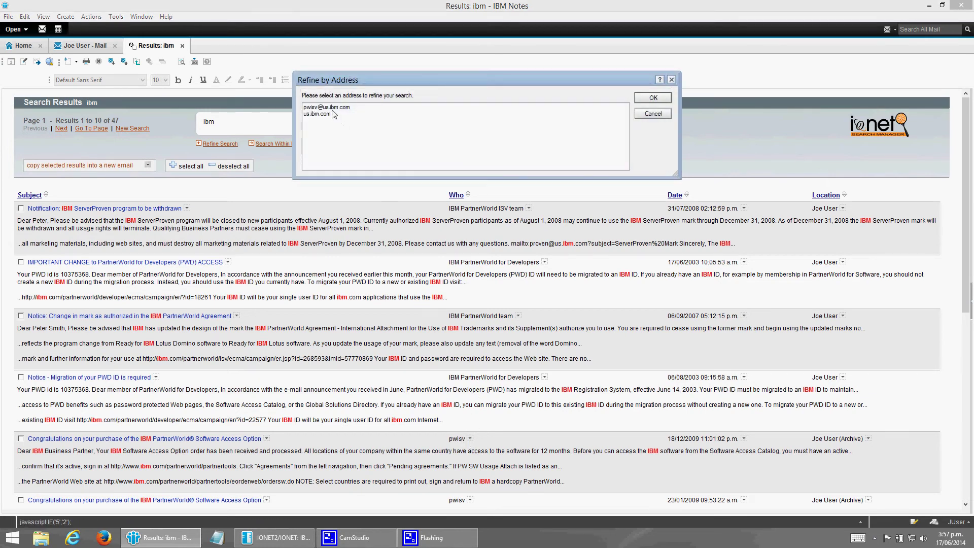
{"action": "left_click", "coordinate": [333, 108]}
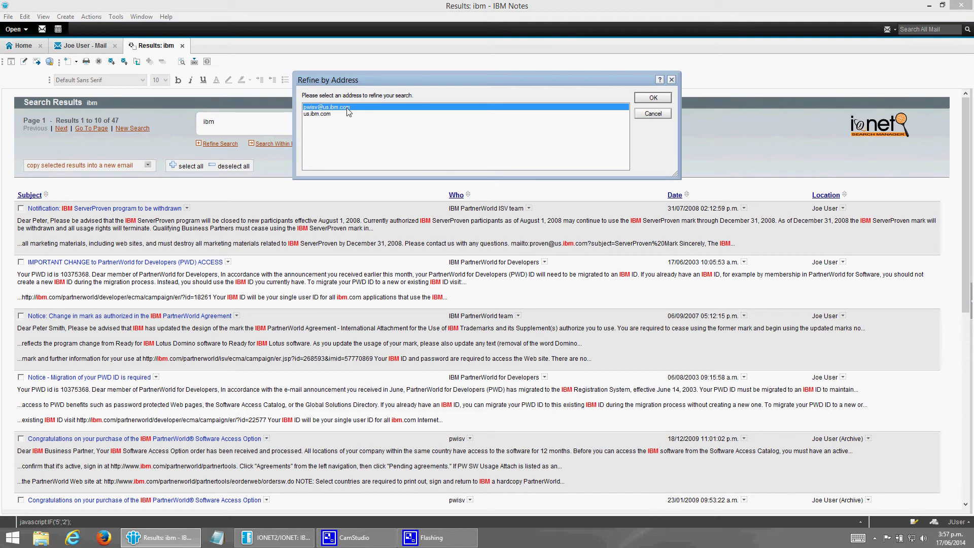
{"action": "left_click", "coordinate": [337, 114]}
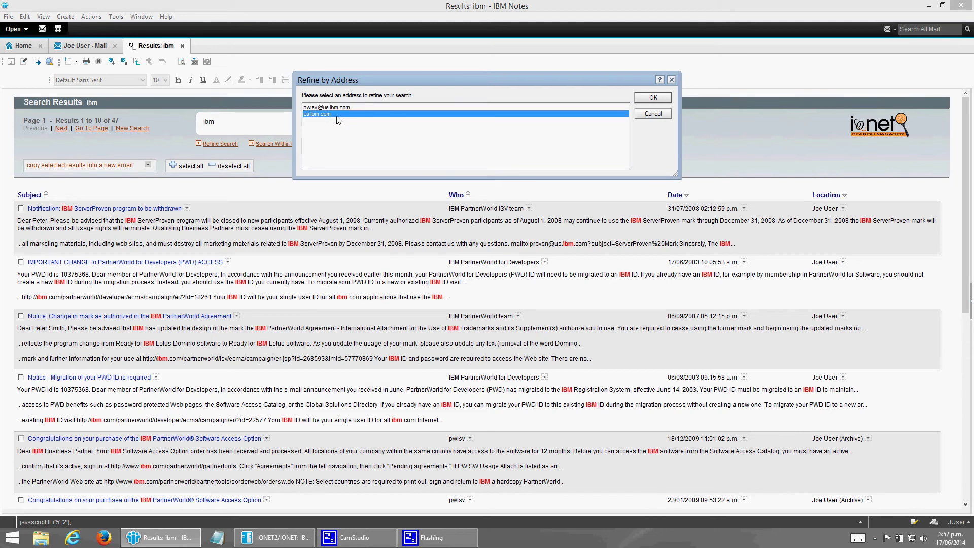
{"action": "left_click", "coordinate": [653, 99]}
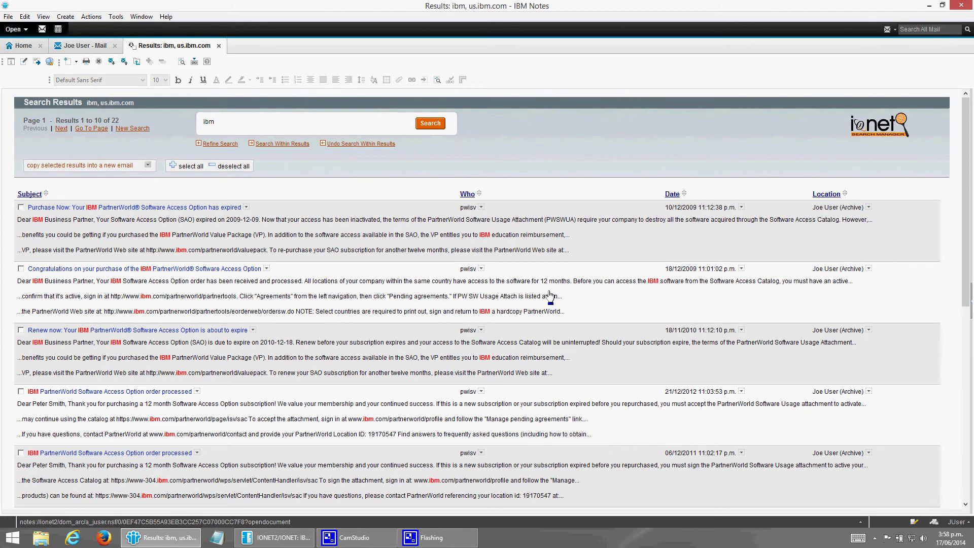
Step: Refine by date within 1 week of 18/12/2009, then undo that refinement
{"action": "left_click", "coordinate": [740, 269]}
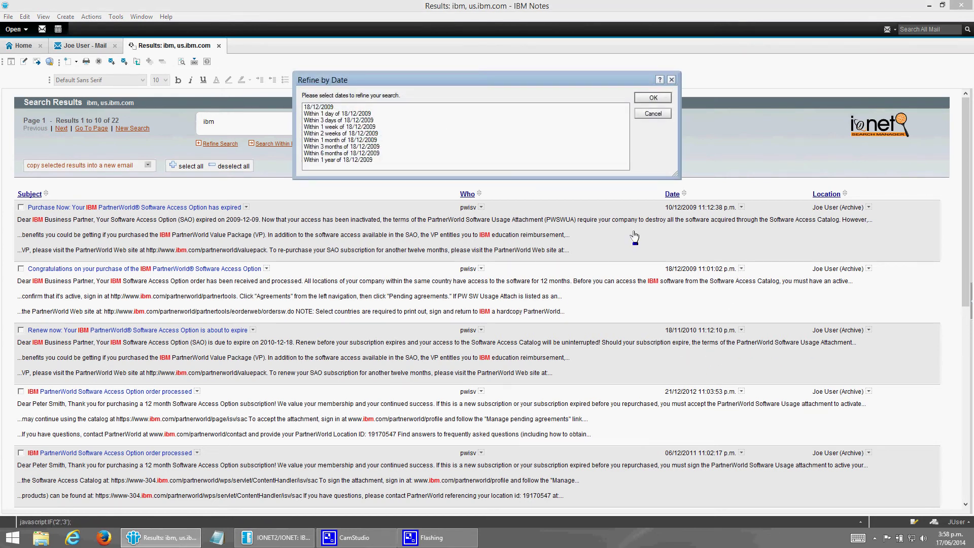
{"action": "left_click", "coordinate": [355, 128]}
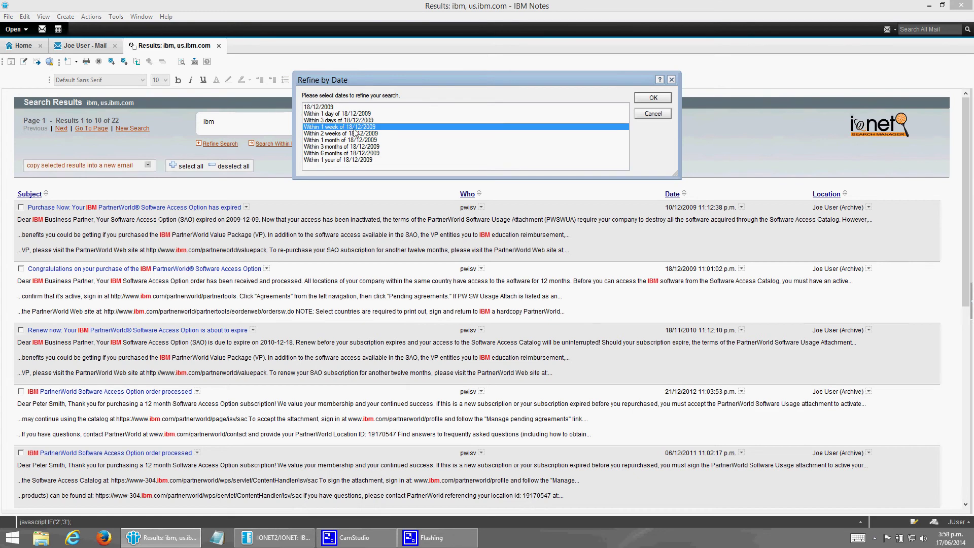
{"action": "left_click", "coordinate": [653, 98]}
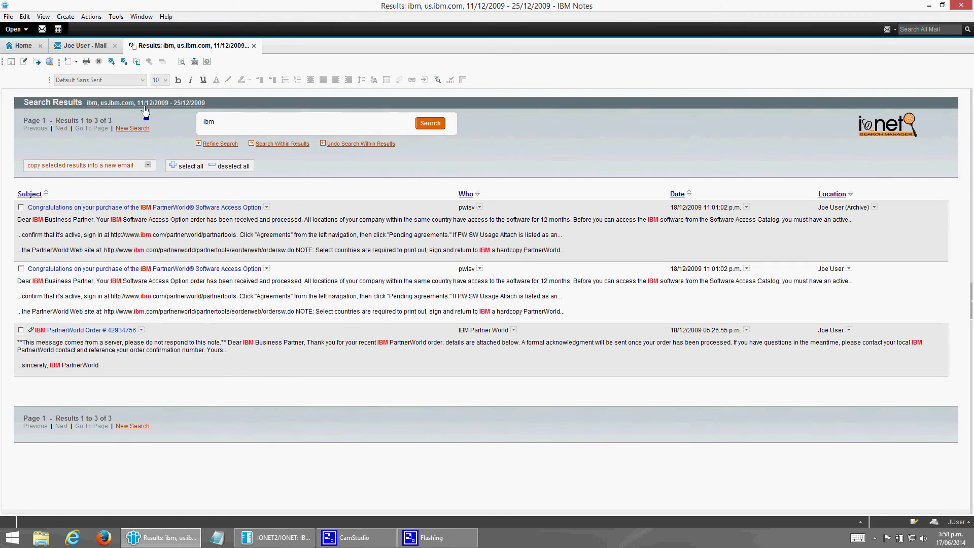
{"action": "left_click", "coordinate": [348, 144]}
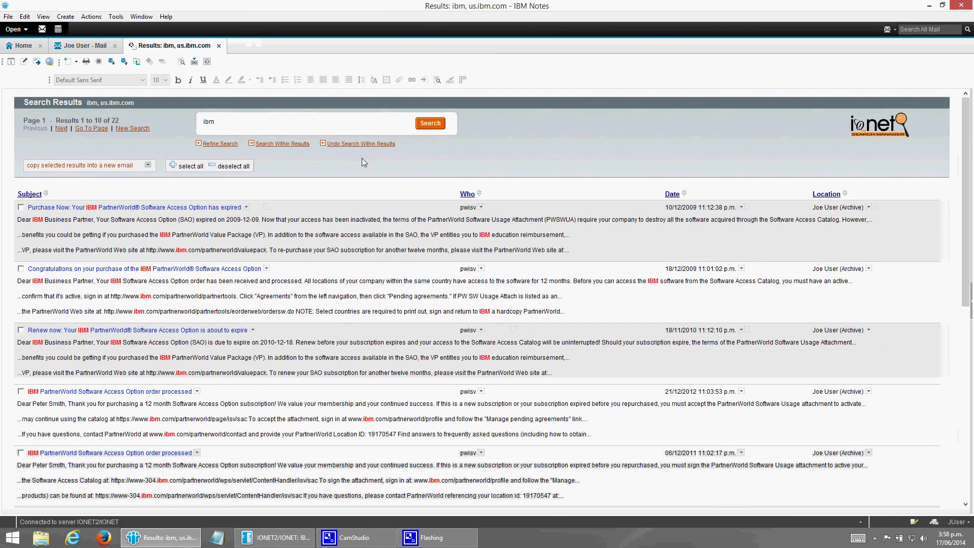
Step: Refine by date within 1 year of 18/12/2009, leaving 11 results
{"action": "left_click", "coordinate": [740, 268]}
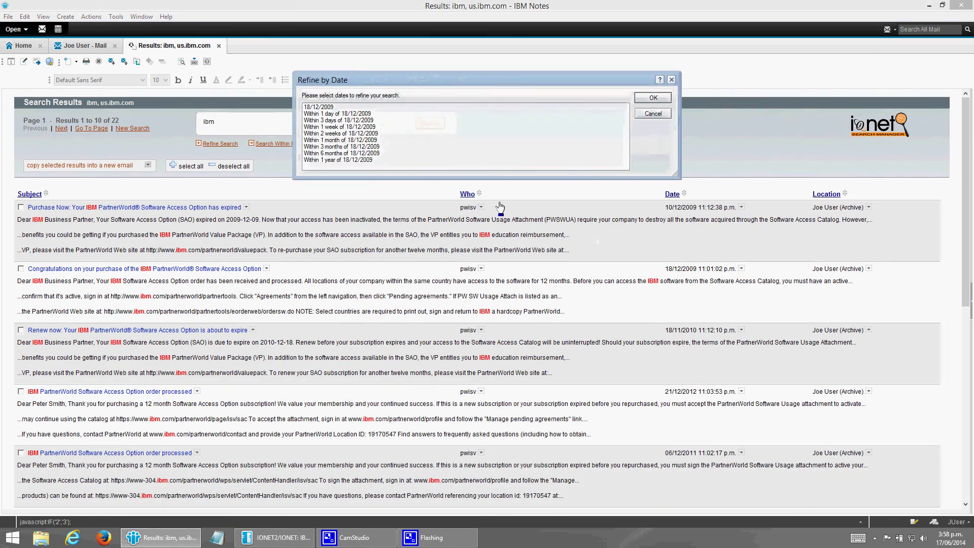
{"action": "left_click", "coordinate": [466, 153]}
{"action": "left_click", "coordinate": [645, 101]}
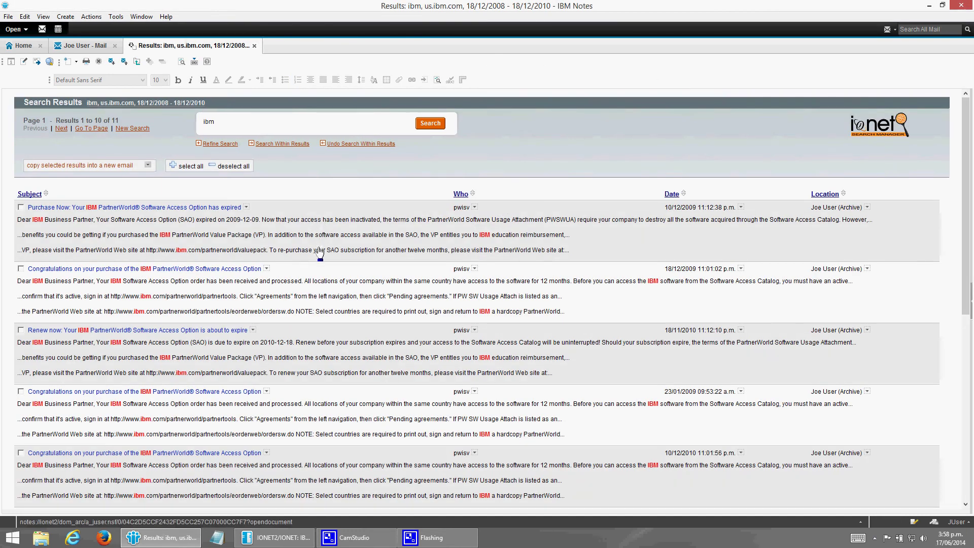
Step: Search within results for 'sao', undo it, then narrow to messages containing 'value', leaving 3 results
{"action": "left_click", "coordinate": [284, 147]}
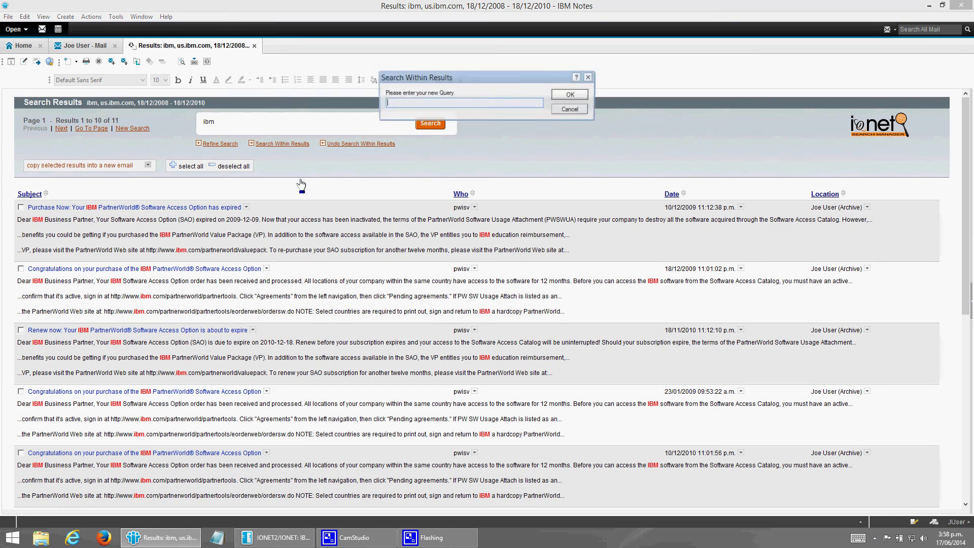
{"action": "type", "text": "sao"}
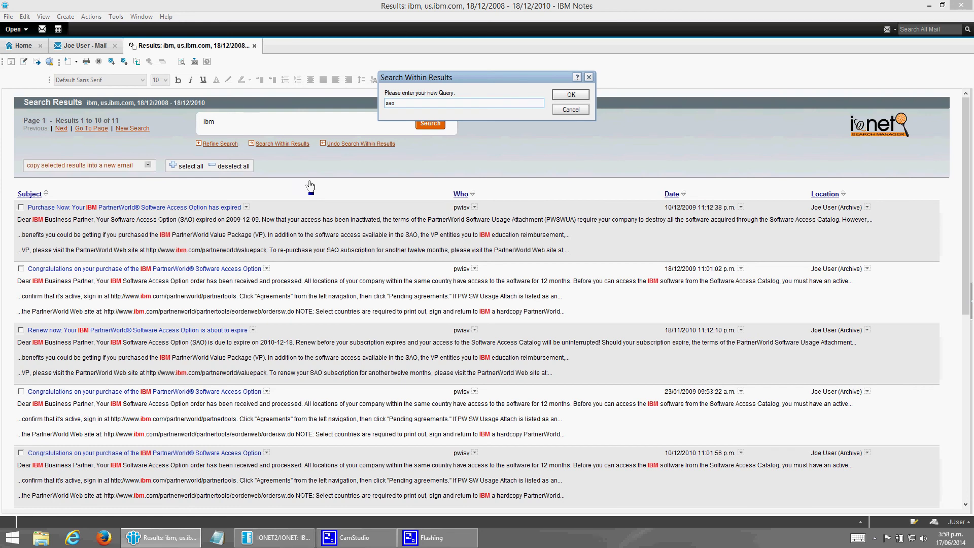
{"action": "left_click", "coordinate": [571, 94]}
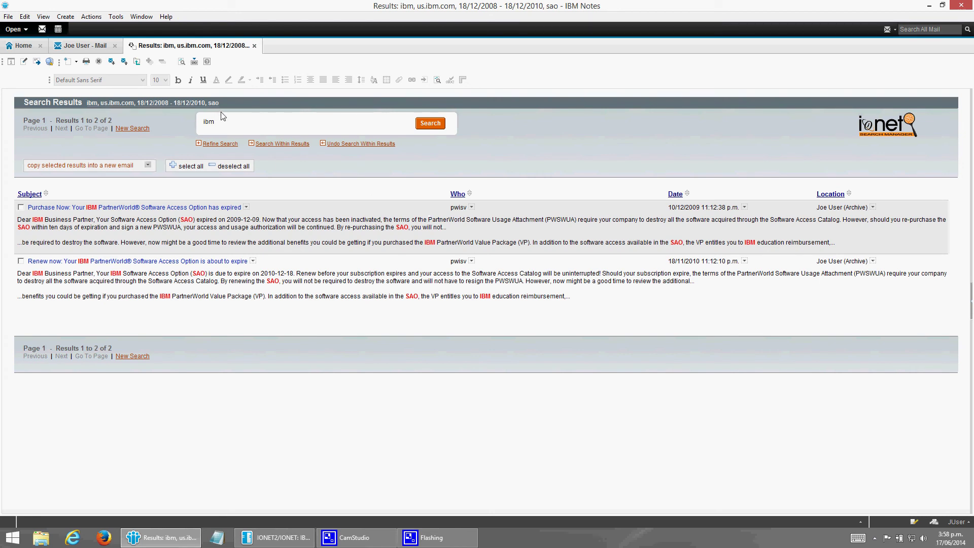
{"action": "left_click", "coordinate": [341, 144]}
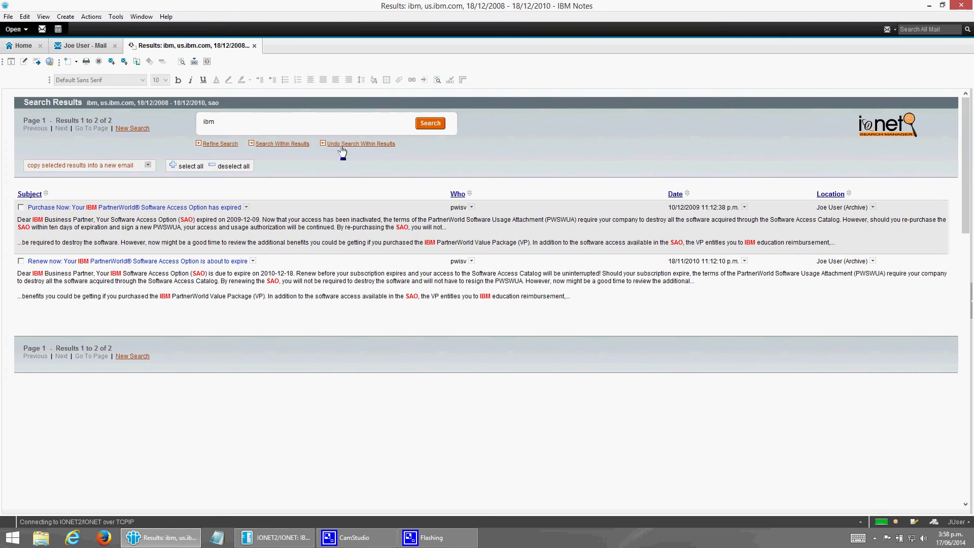
{"action": "left_click", "coordinate": [297, 144]}
{"action": "type", "text": "value"}
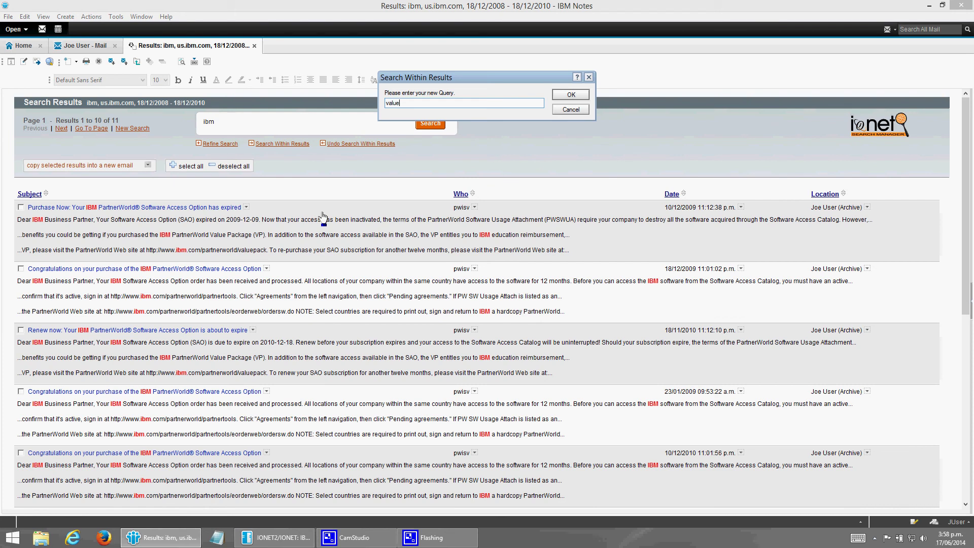
{"action": "key", "text": "Return"}
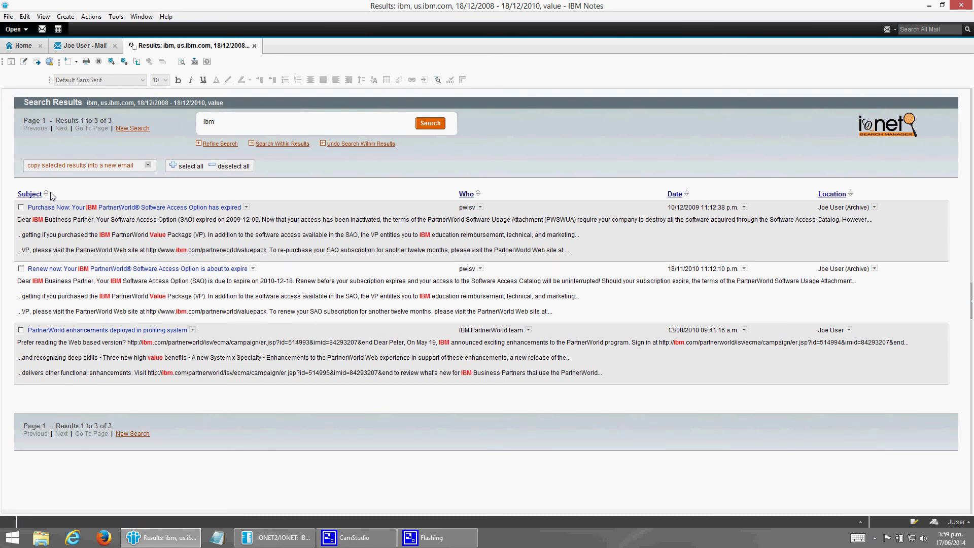
Step: Sort by subject, tick the PartnerWorld enhancements and expired Software Access Option results, and show Result Processing choices
{"action": "left_click", "coordinate": [33, 195]}
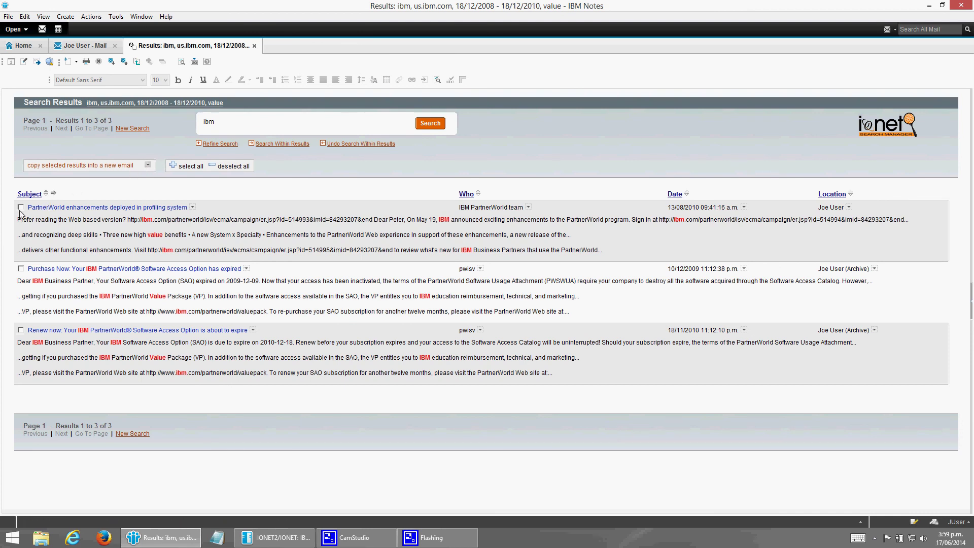
{"action": "left_click", "coordinate": [20, 207]}
{"action": "left_click", "coordinate": [21, 268]}
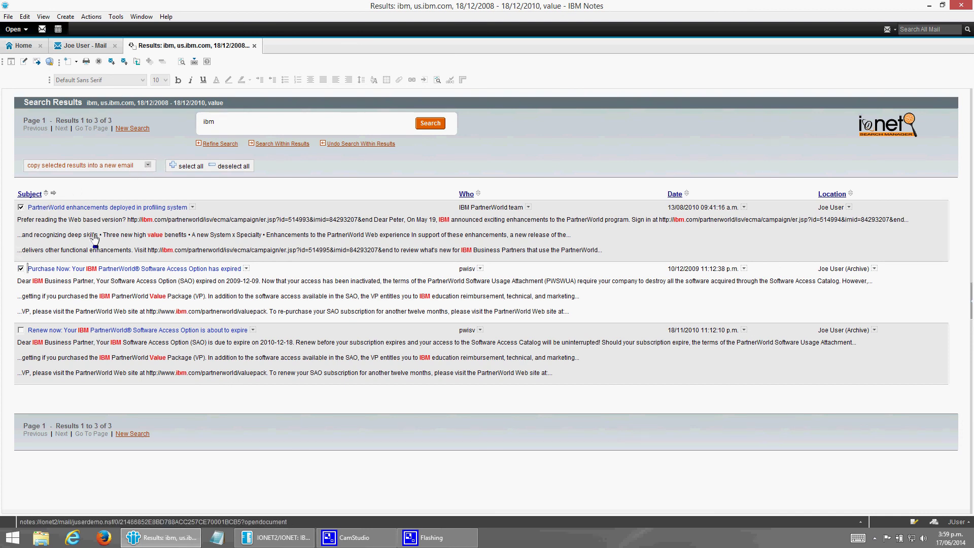
{"action": "left_click", "coordinate": [147, 167]}
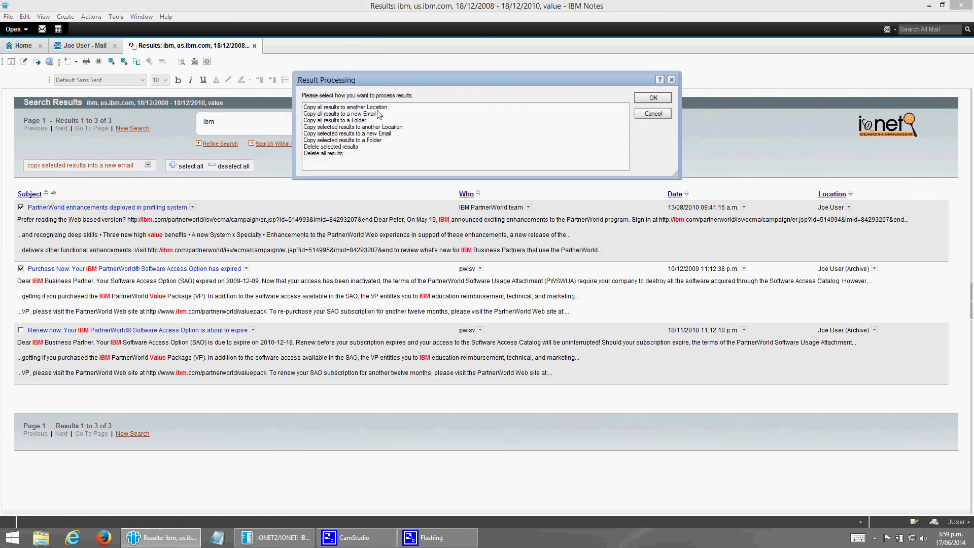